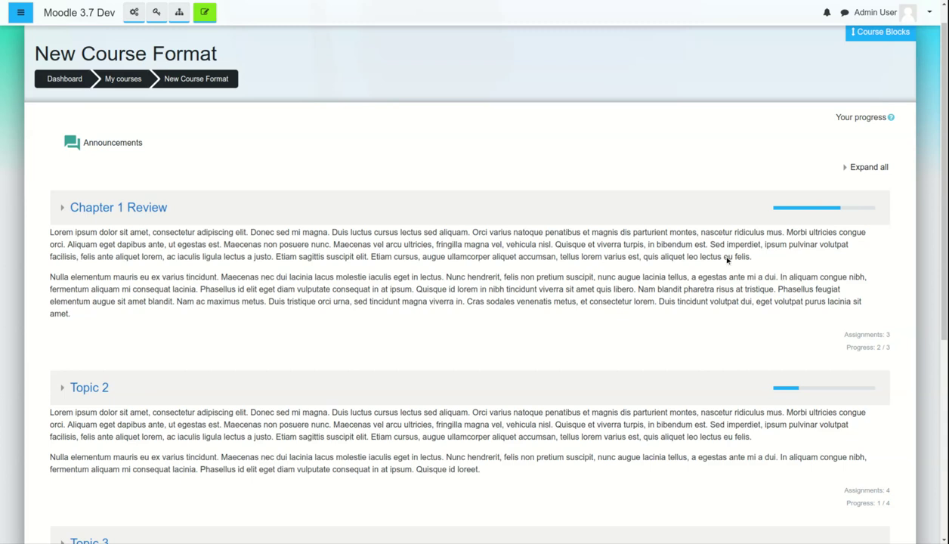
# - Scroll through the course sections, briefly expanding and collapsing Topic 3
pyautogui.scroll(-1, 727, 260)
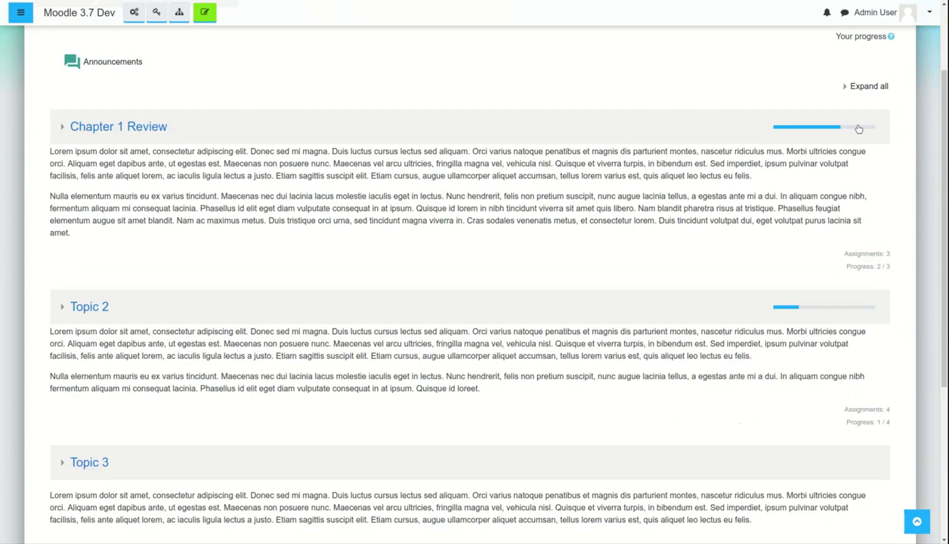
pyautogui.scroll(-1, 190, 235)
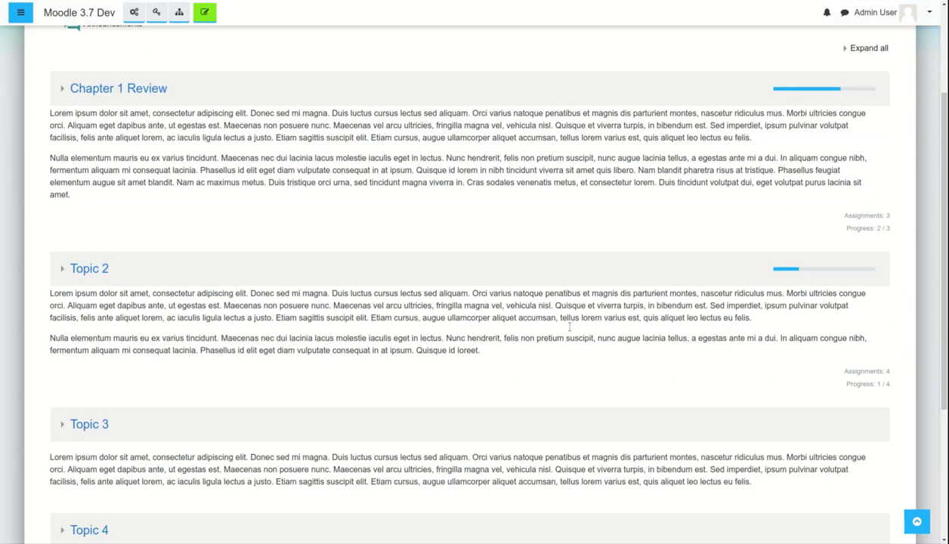
pyautogui.scroll(-1, 473, 379)
pyautogui.scroll(-2, 462, 409)
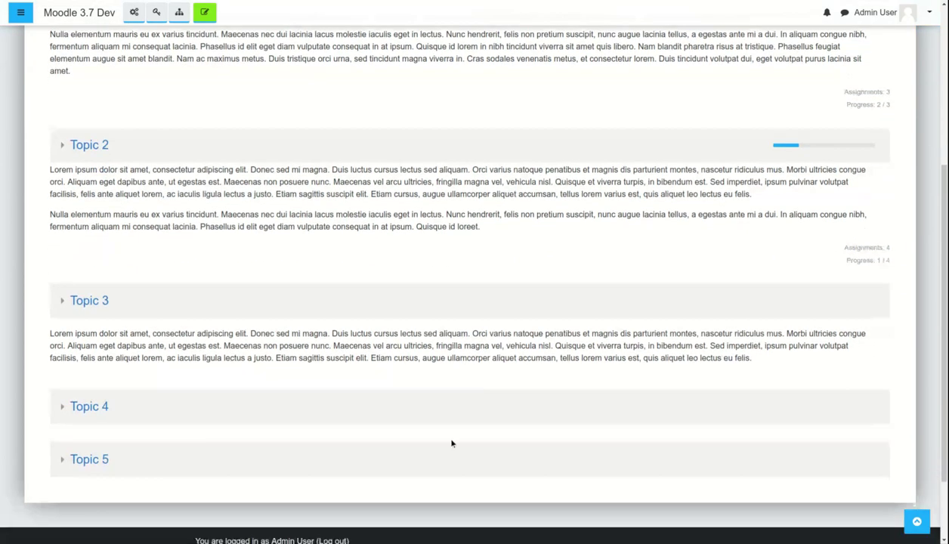
pyautogui.scroll(4, 565, 385)
pyautogui.scroll(2, 524, 389)
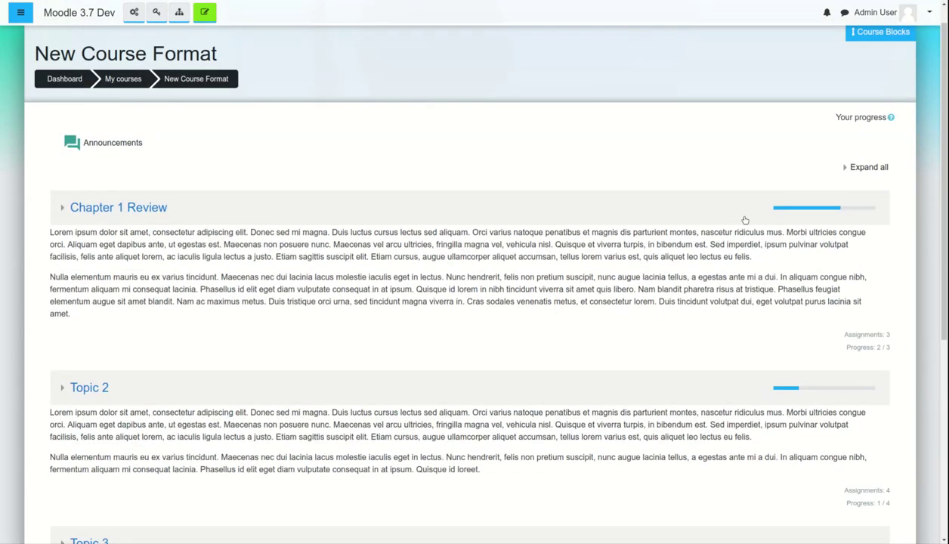
pyautogui.scroll(-2, 497, 256)
pyautogui.scroll(-3, 511, 338)
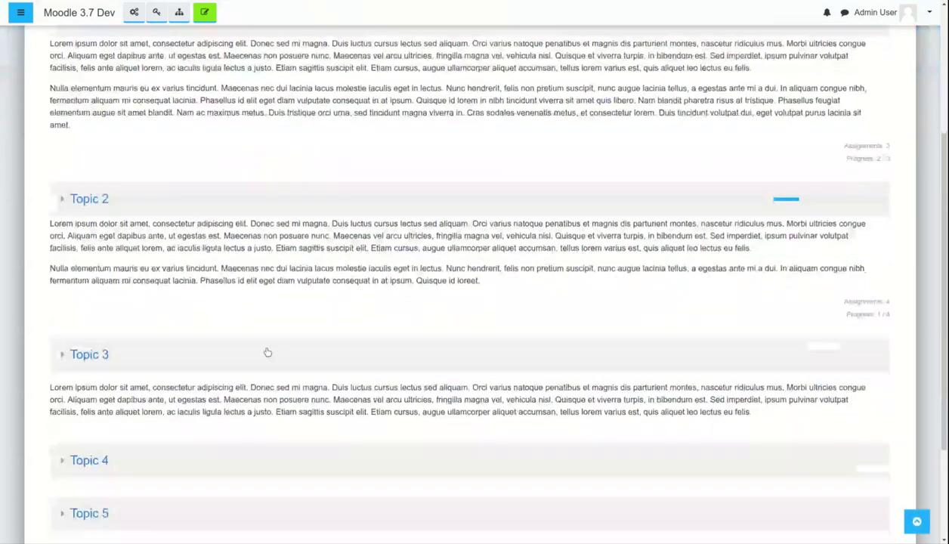
pyautogui.click(776, 361)
pyautogui.click(774, 364)
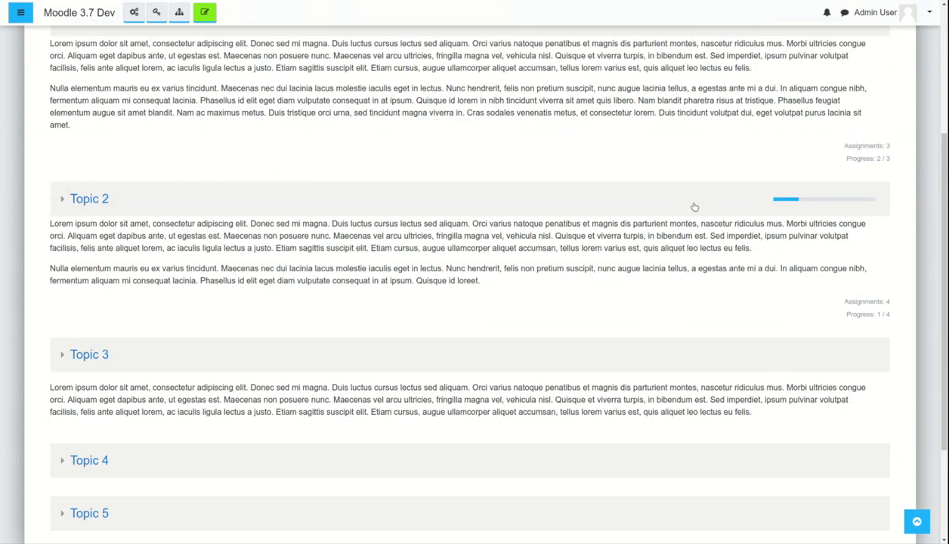
pyautogui.scroll(4, 694, 206)
# - Expand Chapter 1 Review and Topic 2 to show their activities
pyautogui.click(674, 153)
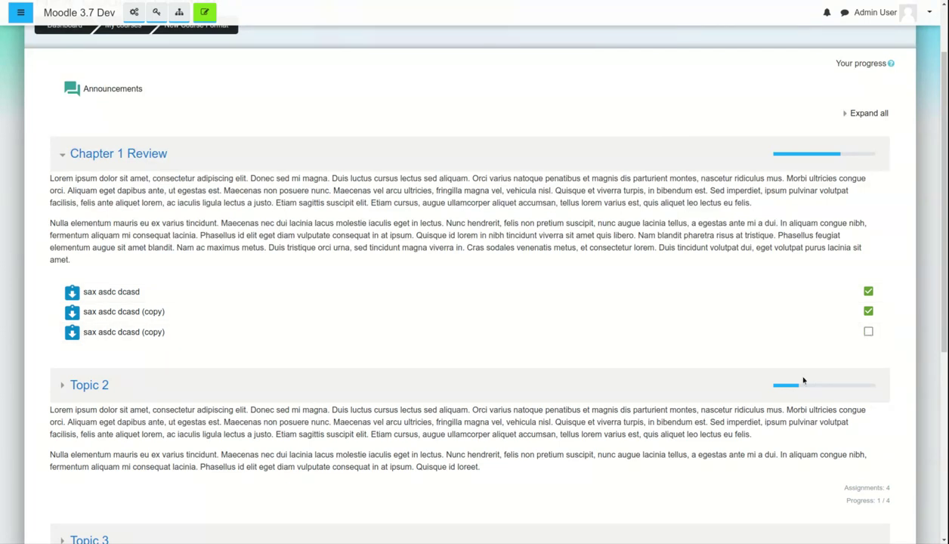
pyautogui.click(727, 385)
pyautogui.scroll(-2, 716, 366)
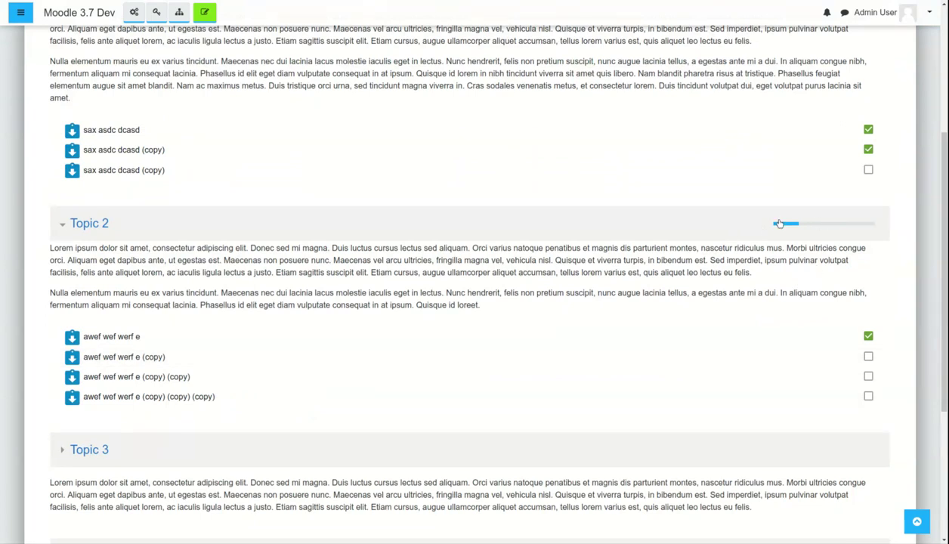
# - Mark the second and third Topic 2 activities complete and refresh Topic 2's progress
pyautogui.click(869, 357)
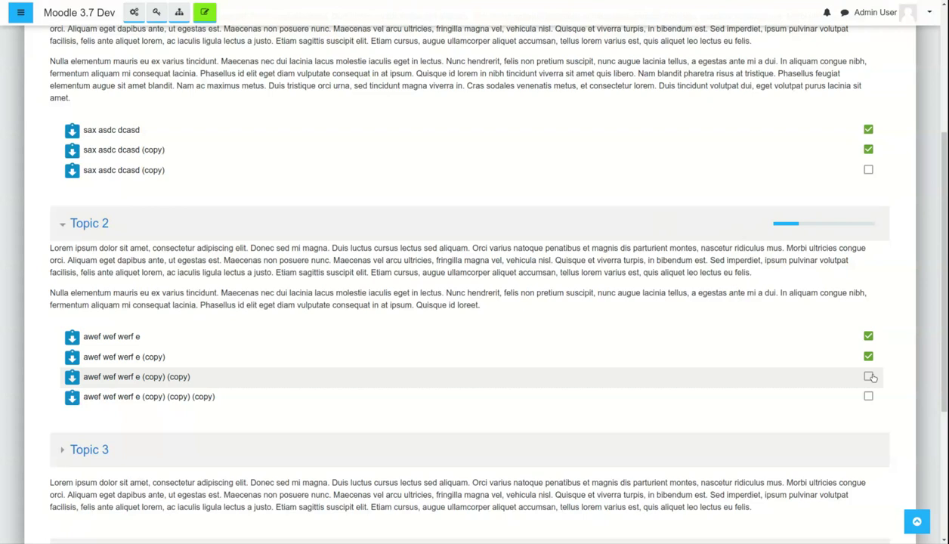
pyautogui.click(870, 376)
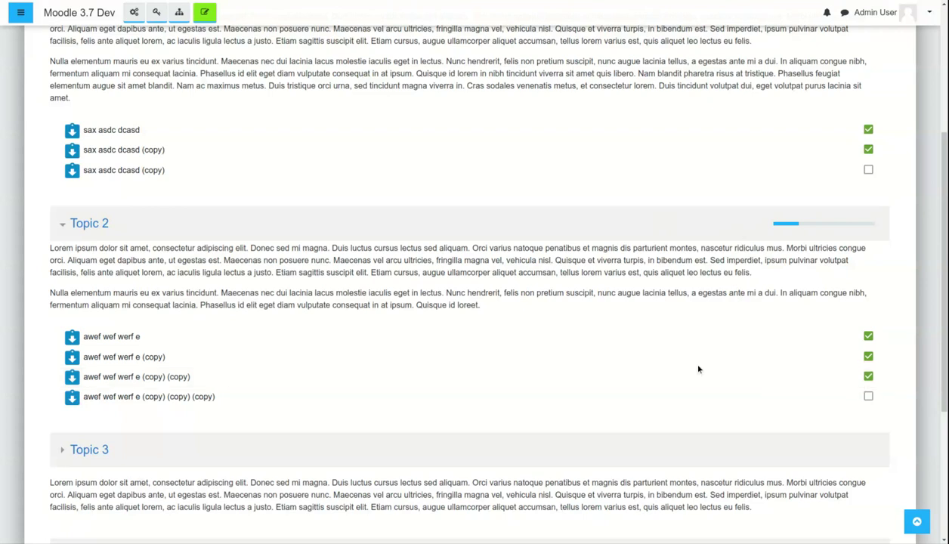
pyautogui.click(456, 281)
pyautogui.click(487, 313)
# - Mark the last Topic 2 activity and the third Chapter 1 Review activity complete
pyautogui.click(869, 398)
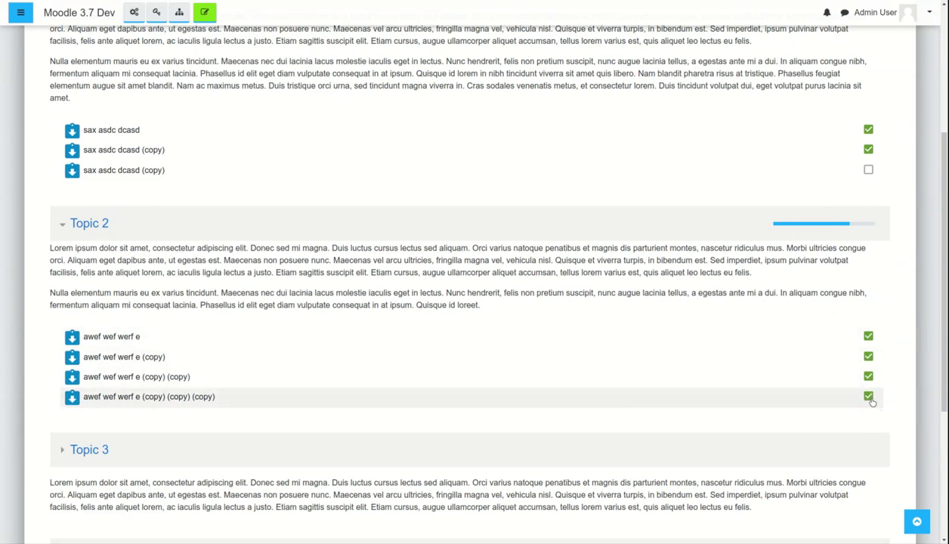
pyautogui.click(868, 170)
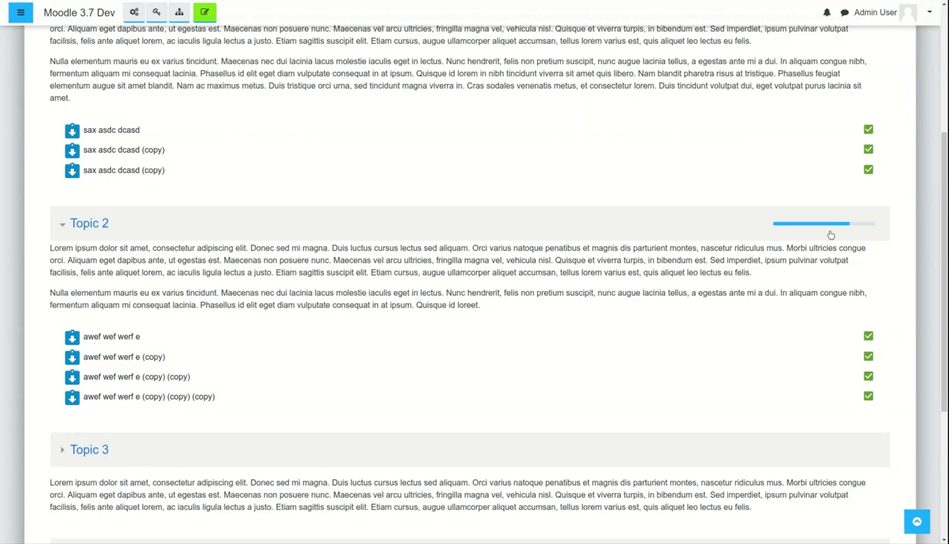
pyautogui.scroll(2, 699, 312)
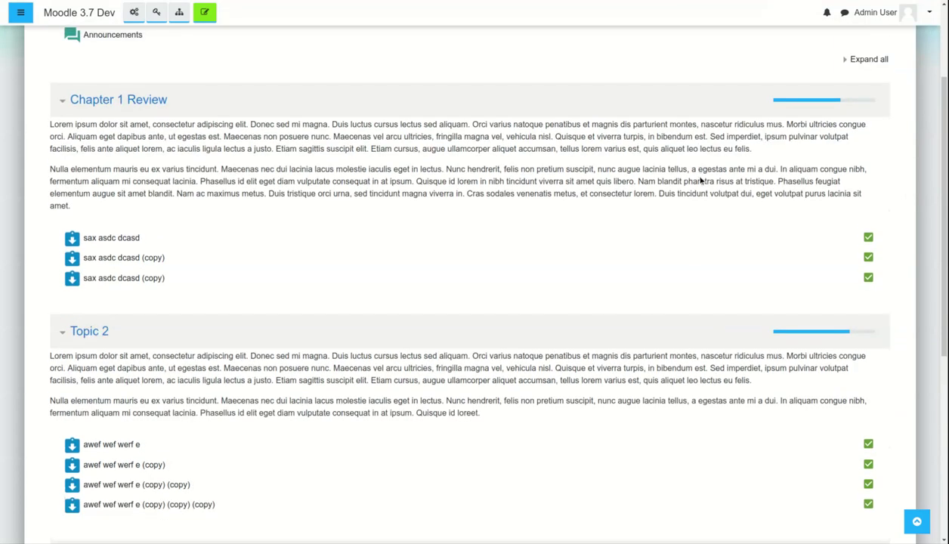
# - Reload the course page and collapse Chapter 1 Review and Topic 2, showing Progress 3 / 3 and 4 / 4
pyautogui.click(700, 202)
pyautogui.click(727, 239)
pyautogui.click(413, 94)
pyautogui.click(458, 281)
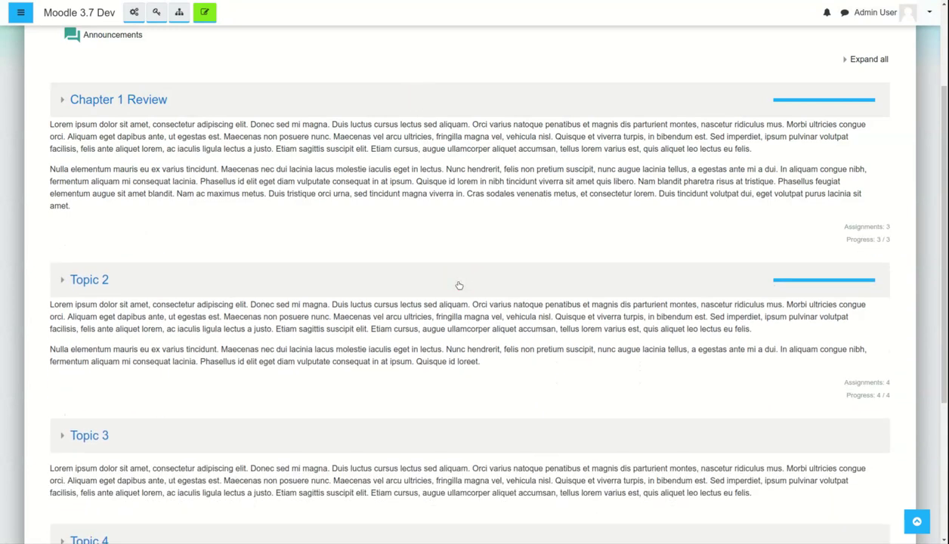
pyautogui.click(459, 286)
pyautogui.click(454, 98)
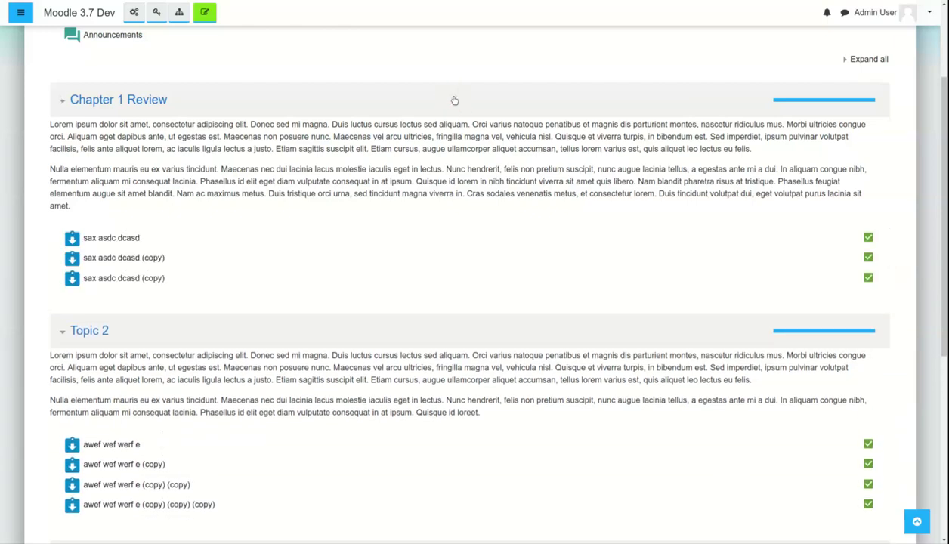
pyautogui.click(458, 105)
pyautogui.click(497, 291)
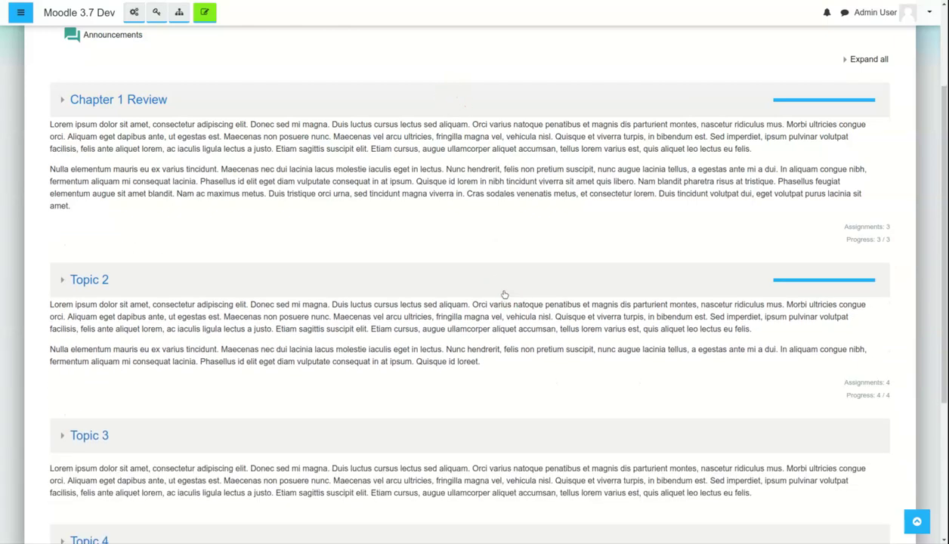
pyautogui.scroll(2, 386, 223)
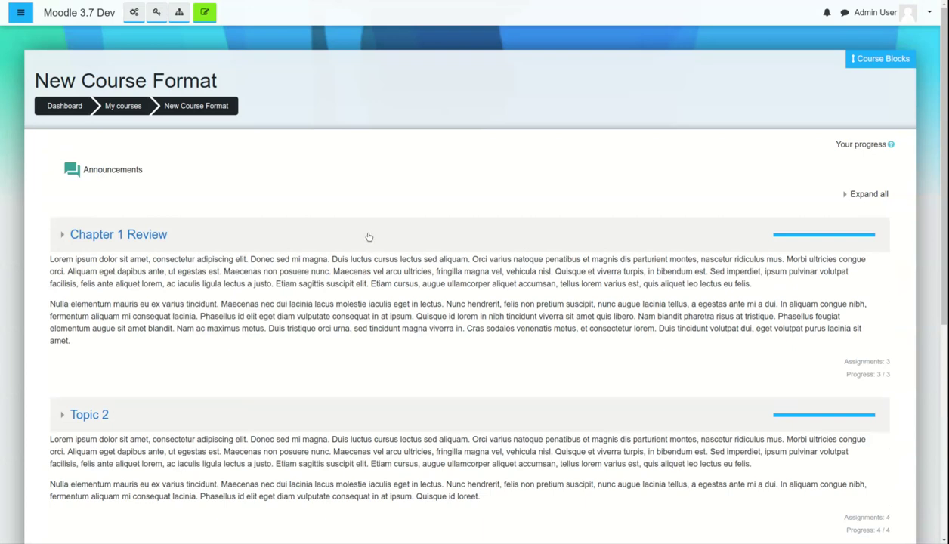
# - Toggle the Chapter 1 Review, Topic 2 and Topic 3 sections, leaving Topic 2 expanded
pyautogui.click(390, 246)
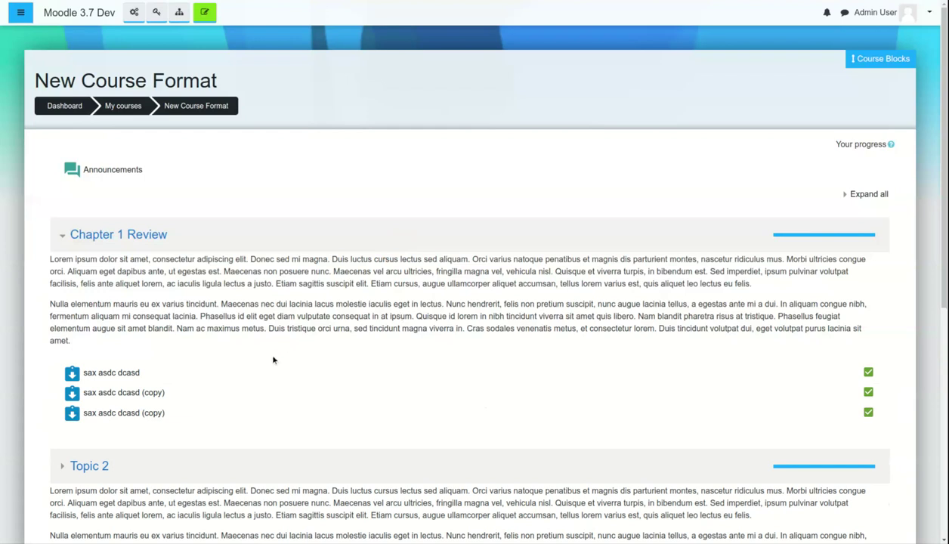
pyautogui.scroll(-2, 264, 340)
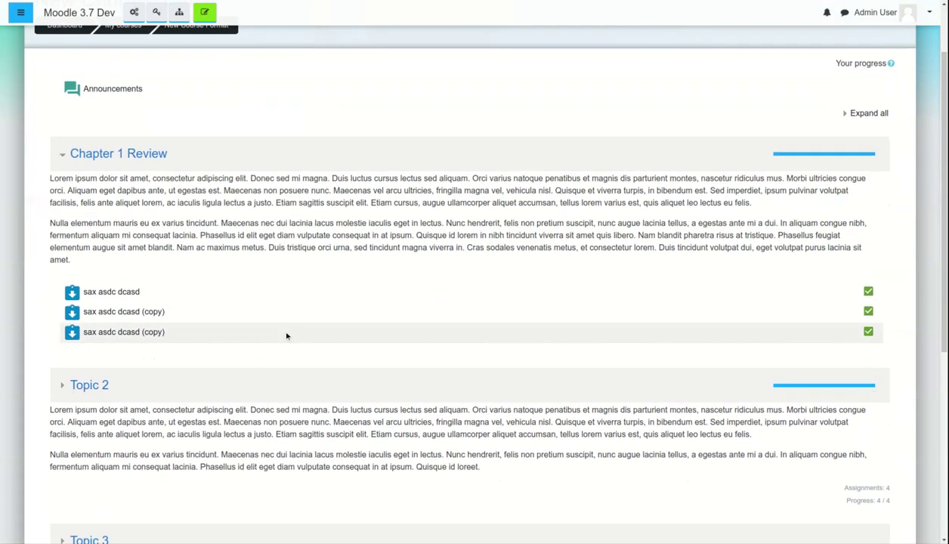
pyautogui.click(317, 162)
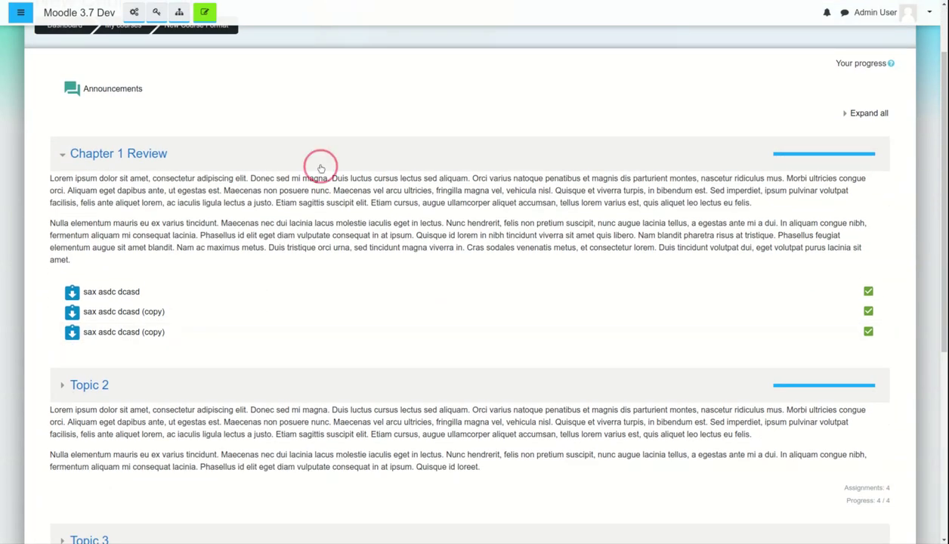
pyautogui.click(436, 343)
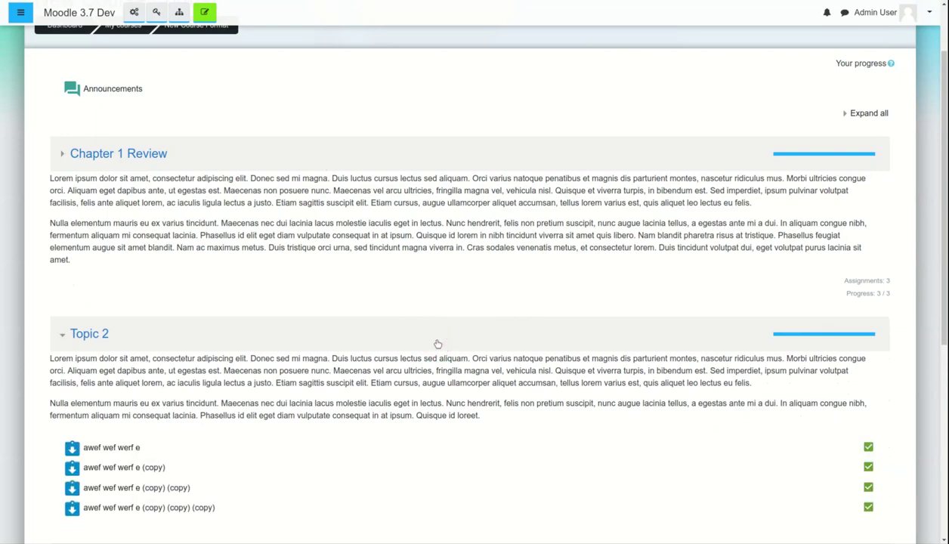
pyautogui.click(401, 342)
pyautogui.scroll(-3, 312, 333)
pyautogui.click(295, 368)
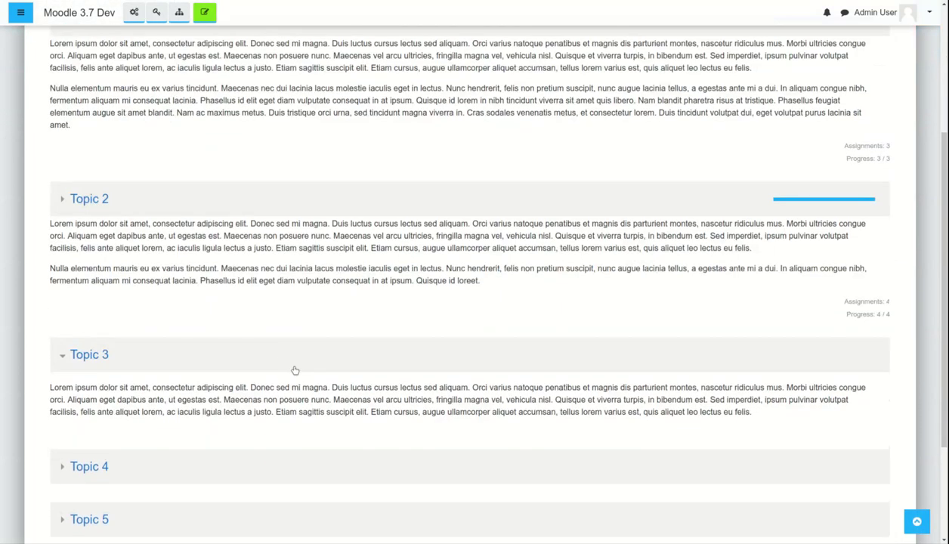
pyautogui.click(285, 194)
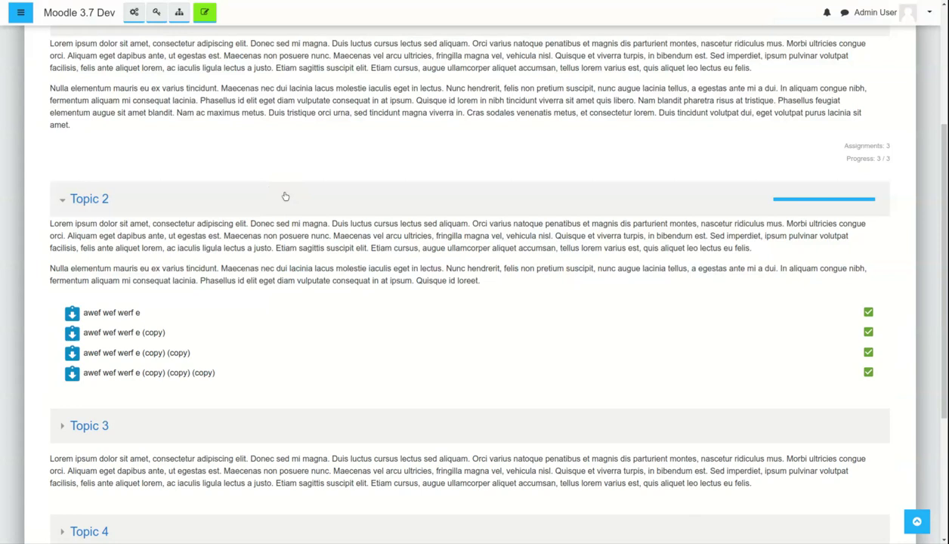
pyautogui.click(285, 196)
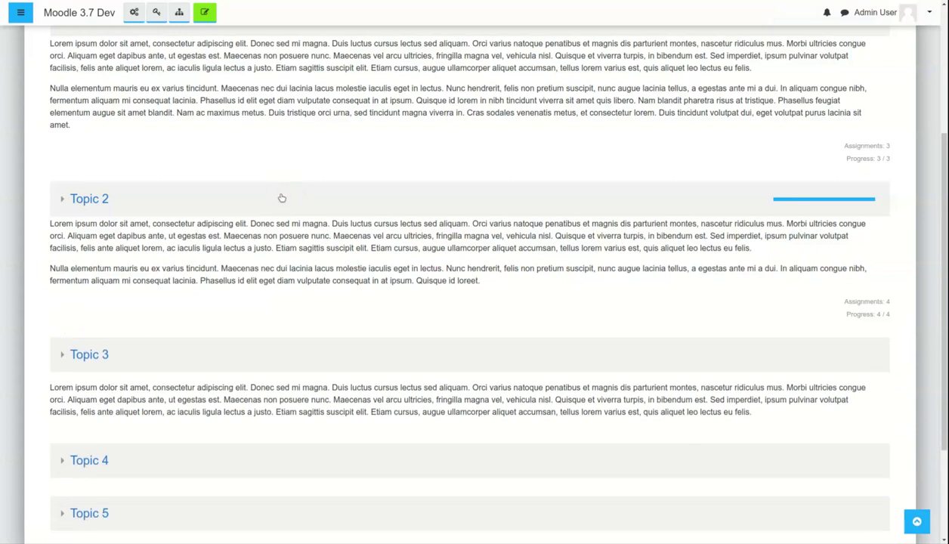
pyautogui.click(281, 197)
# - Unmark the third and second Topic 2 activities and the second Chapter 1 Review activity
pyautogui.click(868, 353)
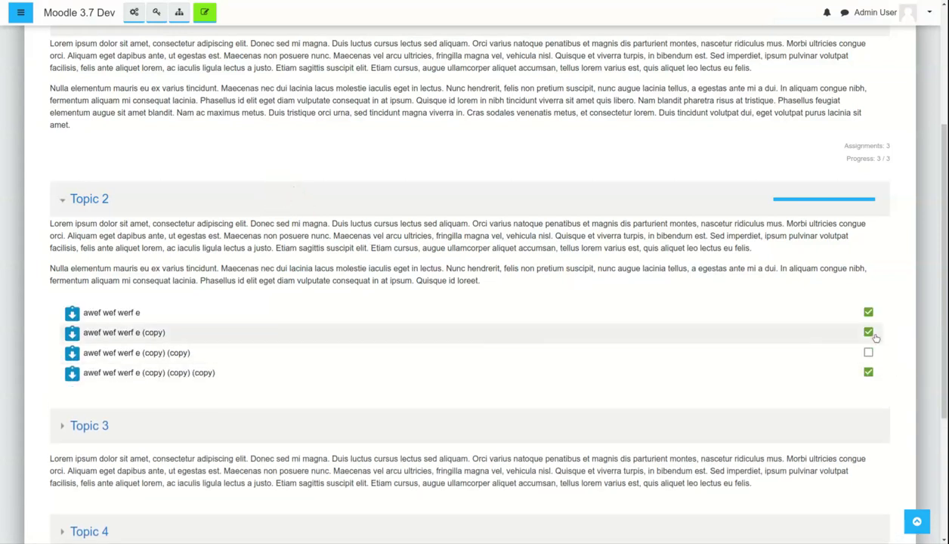
pyautogui.click(868, 332)
pyautogui.scroll(2, 775, 259)
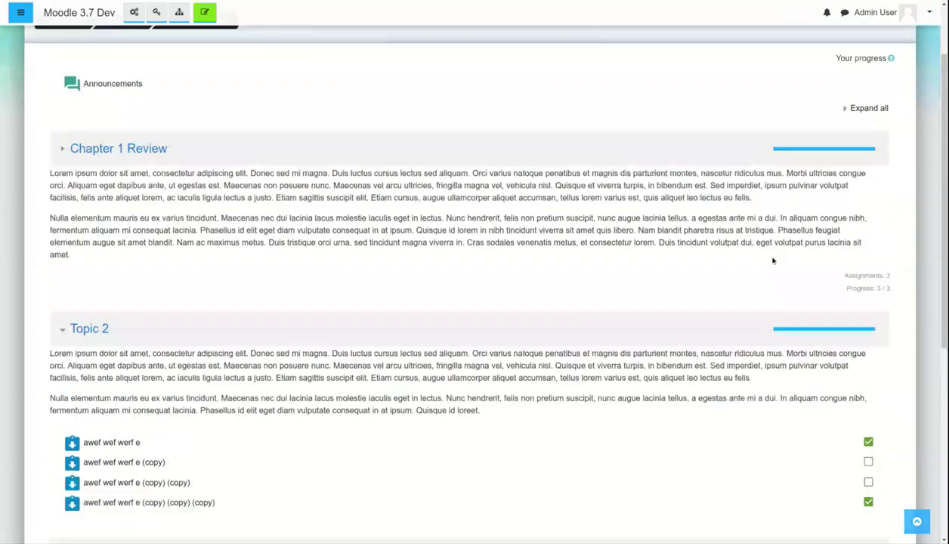
pyautogui.click(760, 163)
pyautogui.click(868, 312)
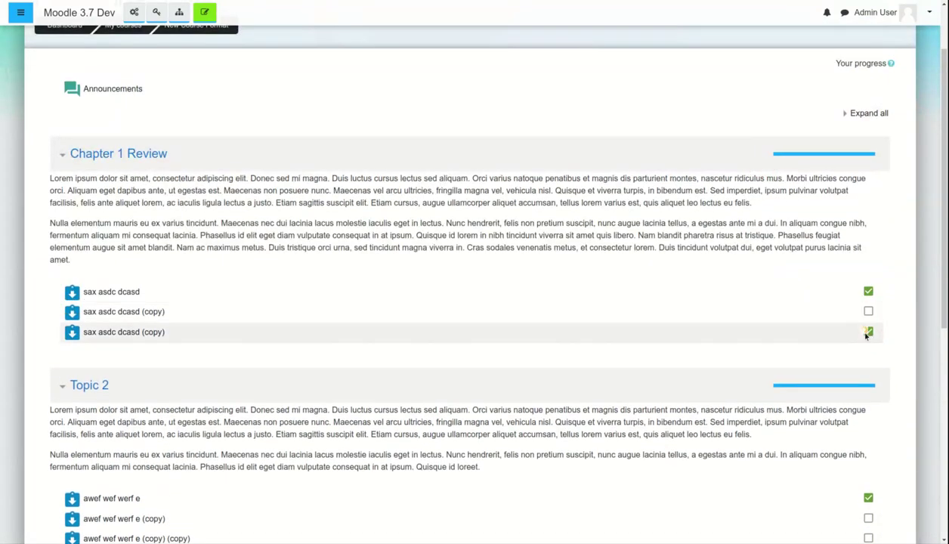
# - Unmark the third Chapter 1 Review activity and collapse both sections to show 1 / 3 and 2 / 4
pyautogui.click(868, 332)
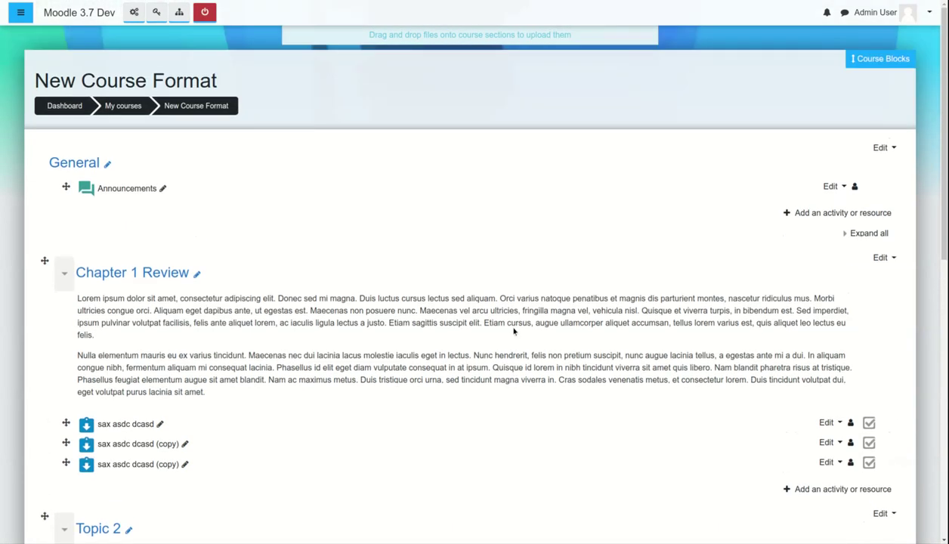
pyautogui.scroll(-3, 329, 329)
pyautogui.click(64, 141)
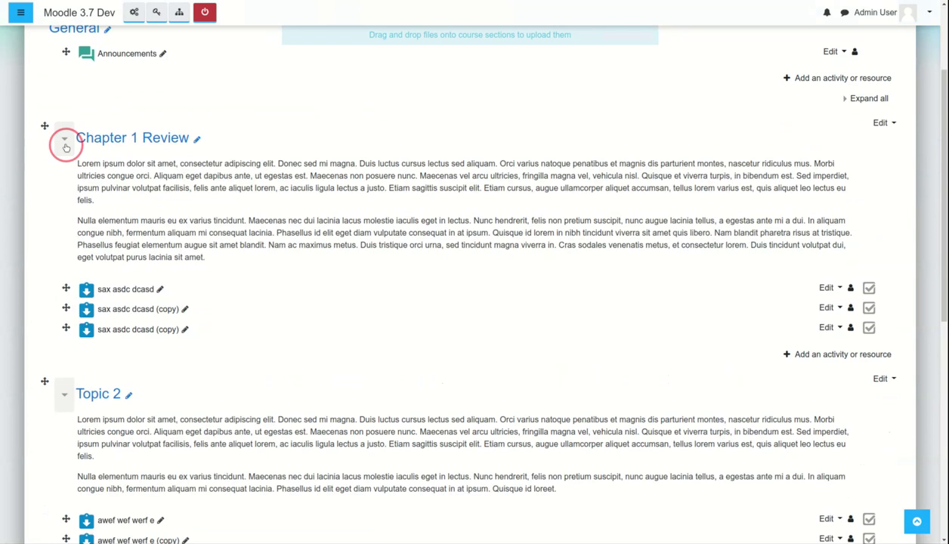
pyautogui.click(66, 337)
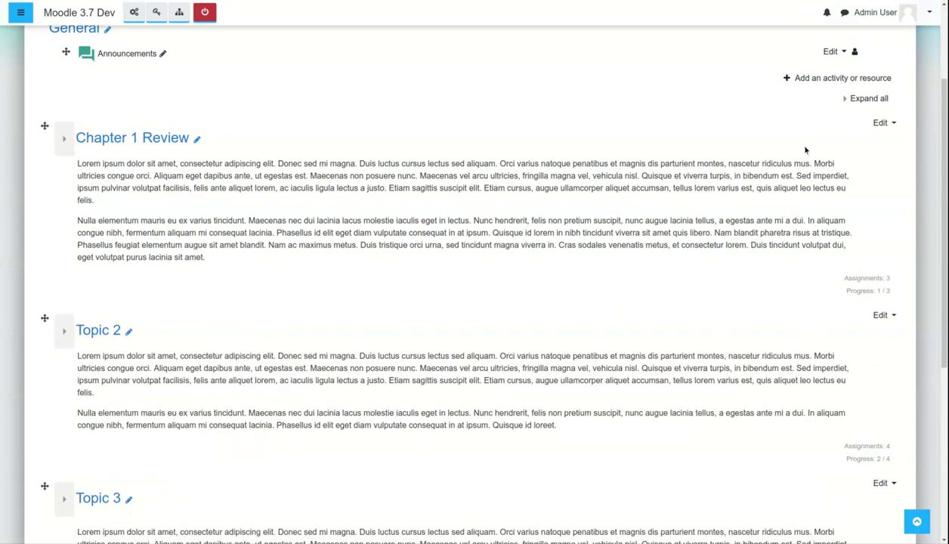
# - Re-expand Topic 2 and Chapter 1 Review to show their activities
pyautogui.scroll(2, 113, 219)
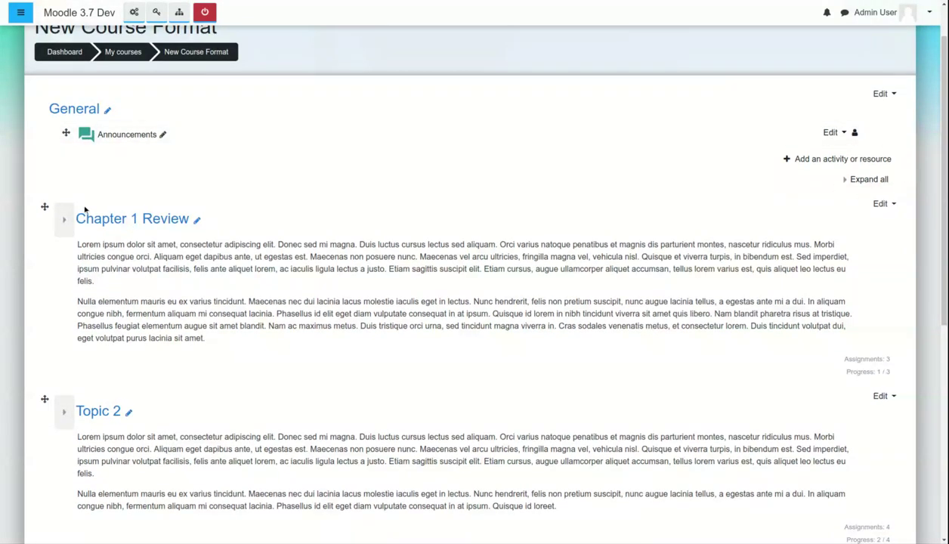
pyautogui.click(64, 411)
pyautogui.scroll(-5, 303, 398)
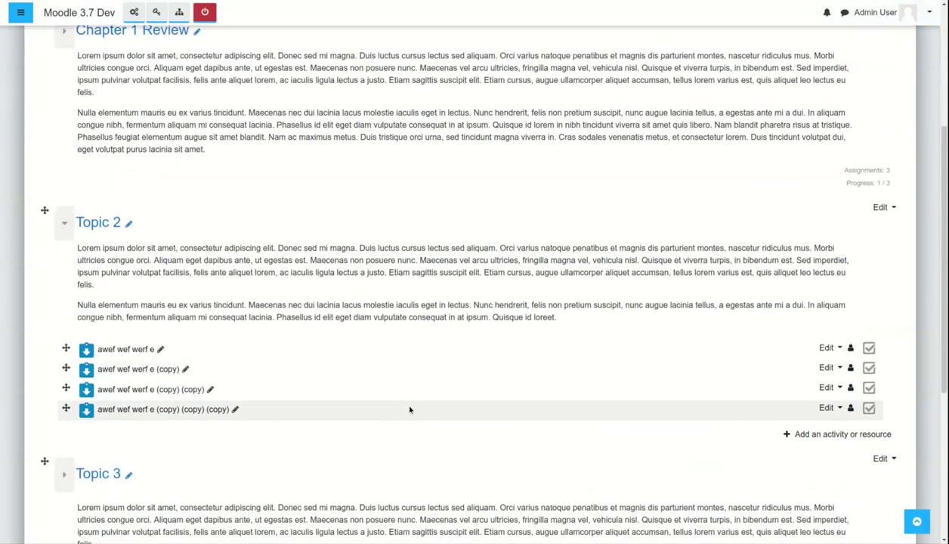
pyautogui.scroll(4, 318, 412)
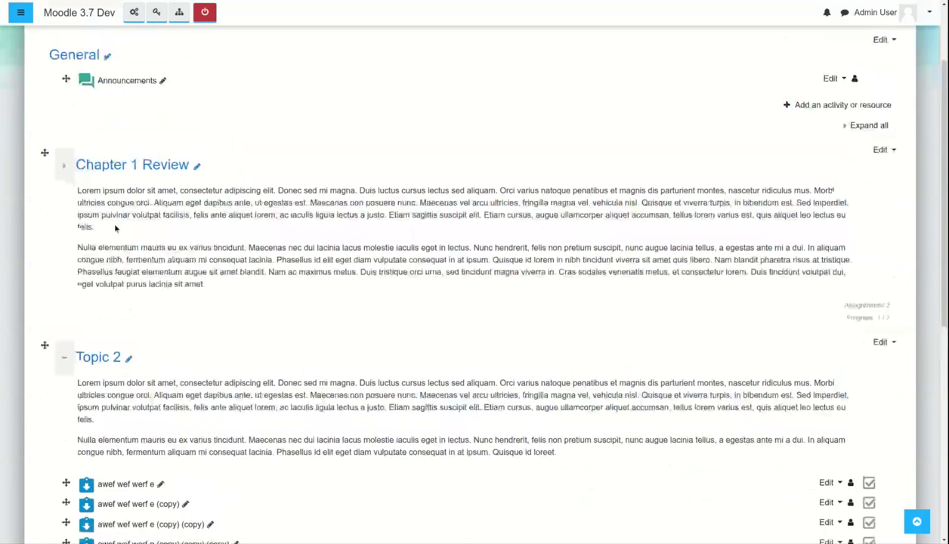
pyautogui.click(66, 175)
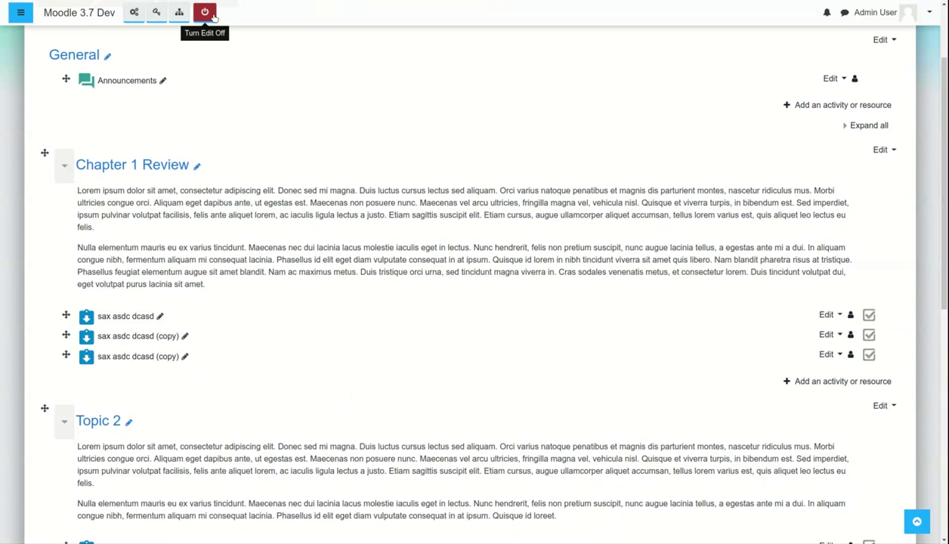
# - Turn editing off, then collapse and re-toggle the Chapter 1 Review and Topic 2 sections
pyautogui.click(213, 17)
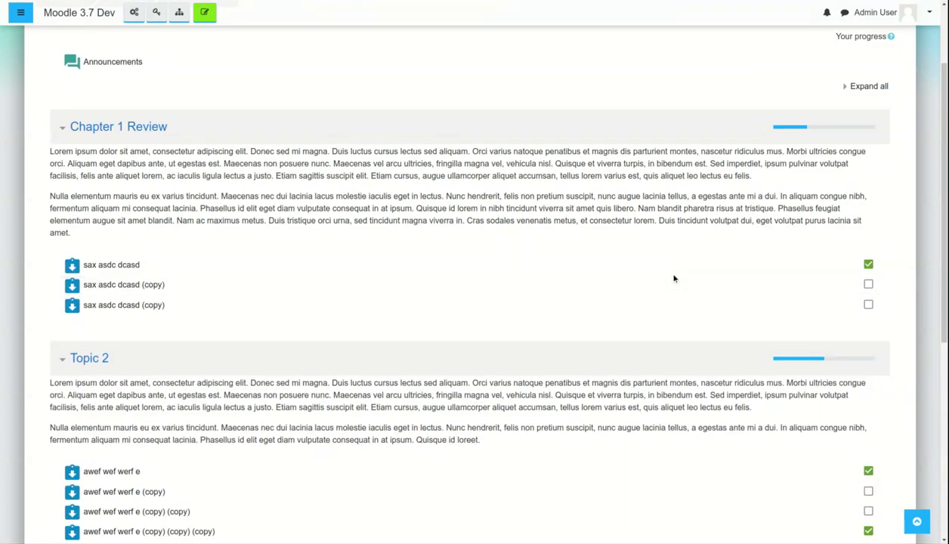
pyautogui.click(468, 132)
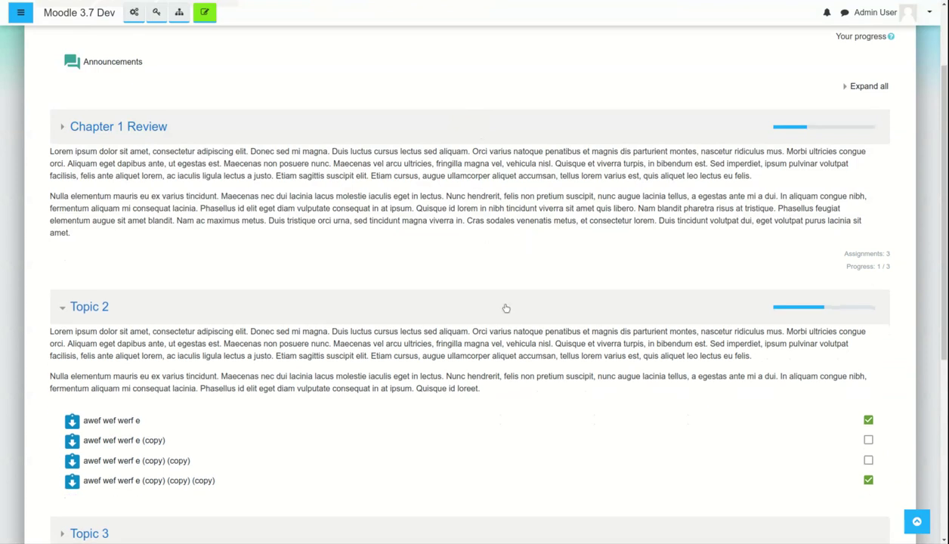
pyautogui.click(505, 309)
pyautogui.click(505, 308)
pyautogui.click(505, 308)
pyautogui.click(509, 135)
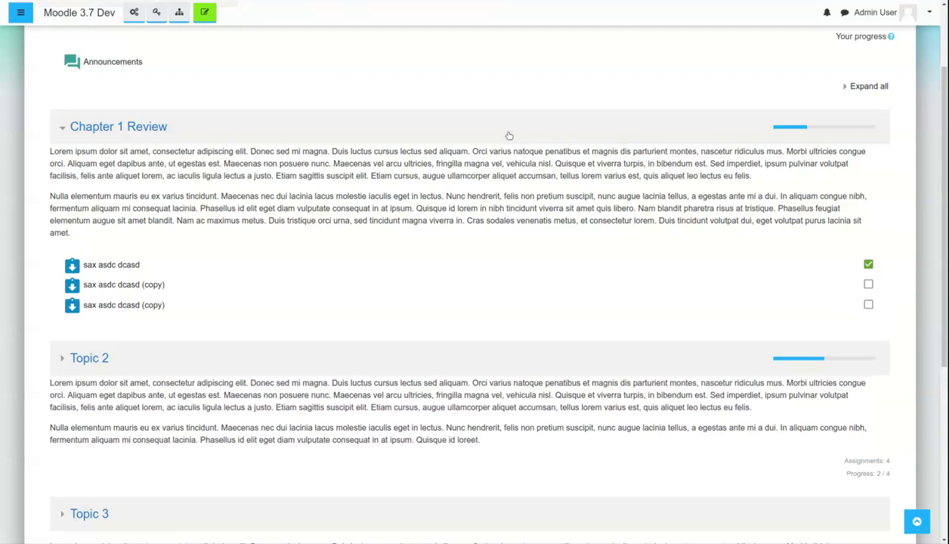
pyautogui.click(509, 135)
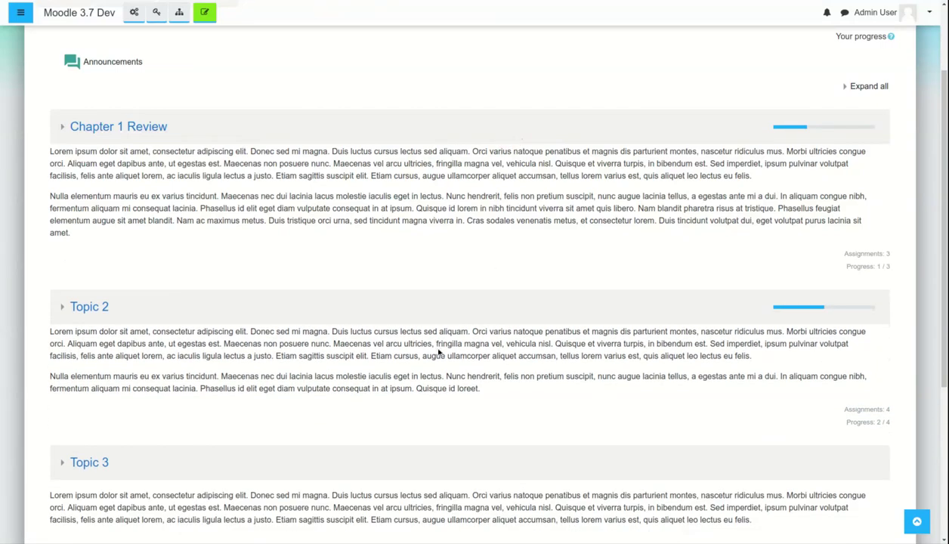
# - Toggle Chapter 1 Review again, ending with its activities expanded near the top
pyautogui.scroll(2, 445, 397)
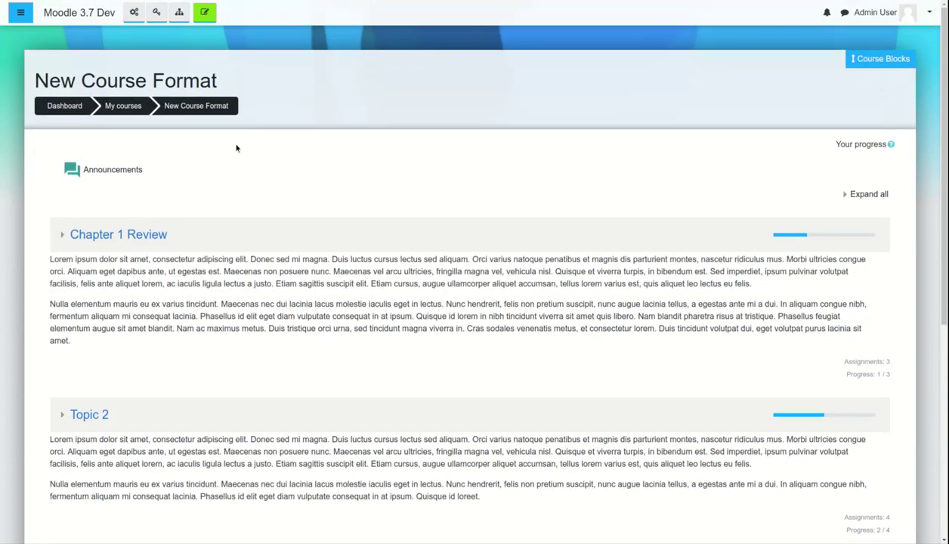
pyautogui.click(573, 236)
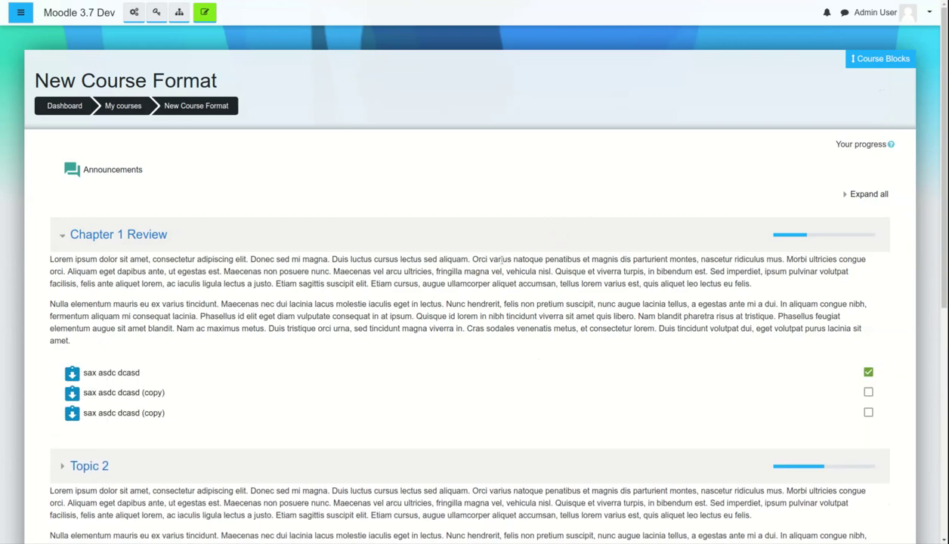
pyautogui.click(502, 244)
pyautogui.scroll(-5, 532, 361)
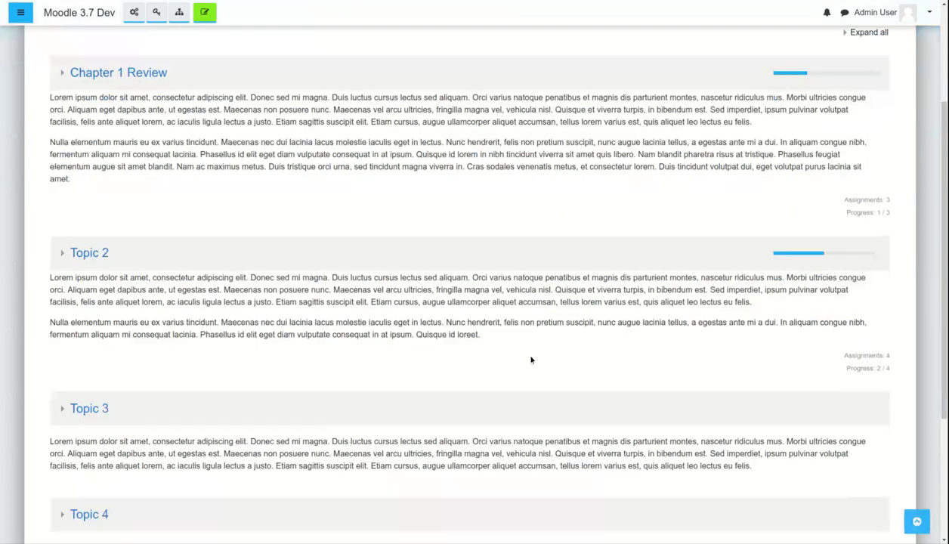
pyautogui.scroll(1, 532, 393)
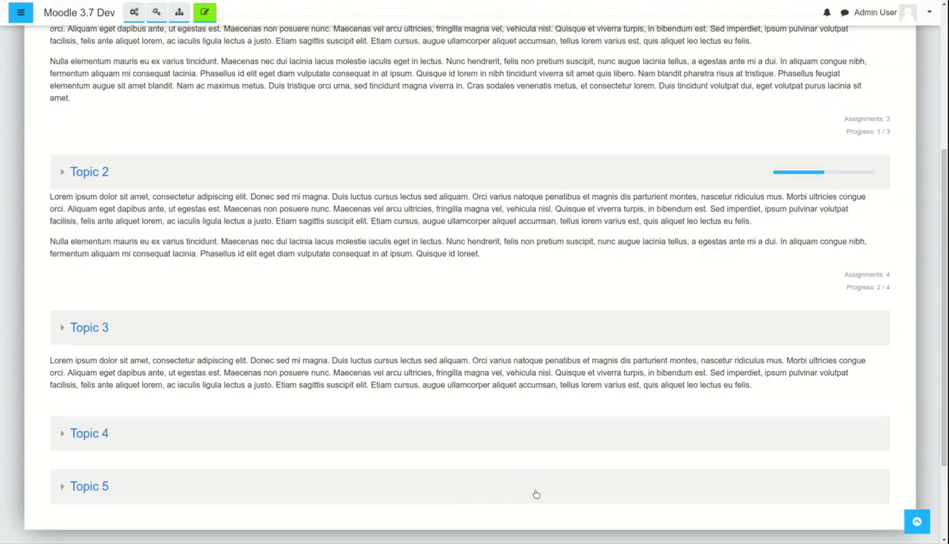
pyautogui.scroll(3, 521, 455)
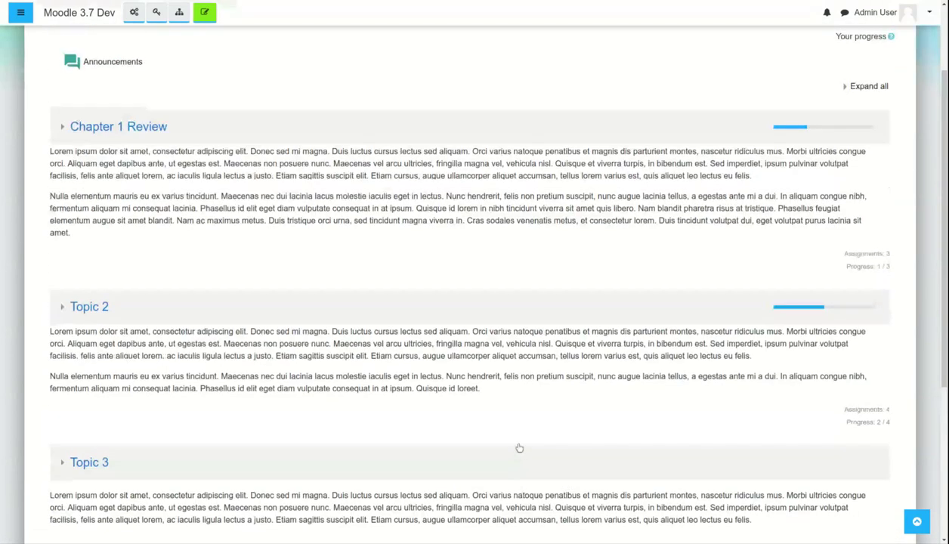
pyautogui.click(328, 127)
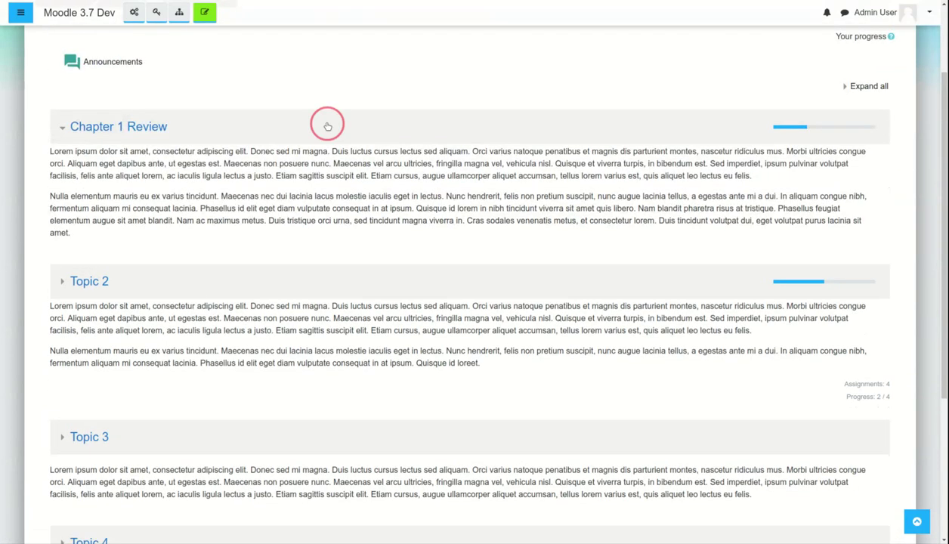